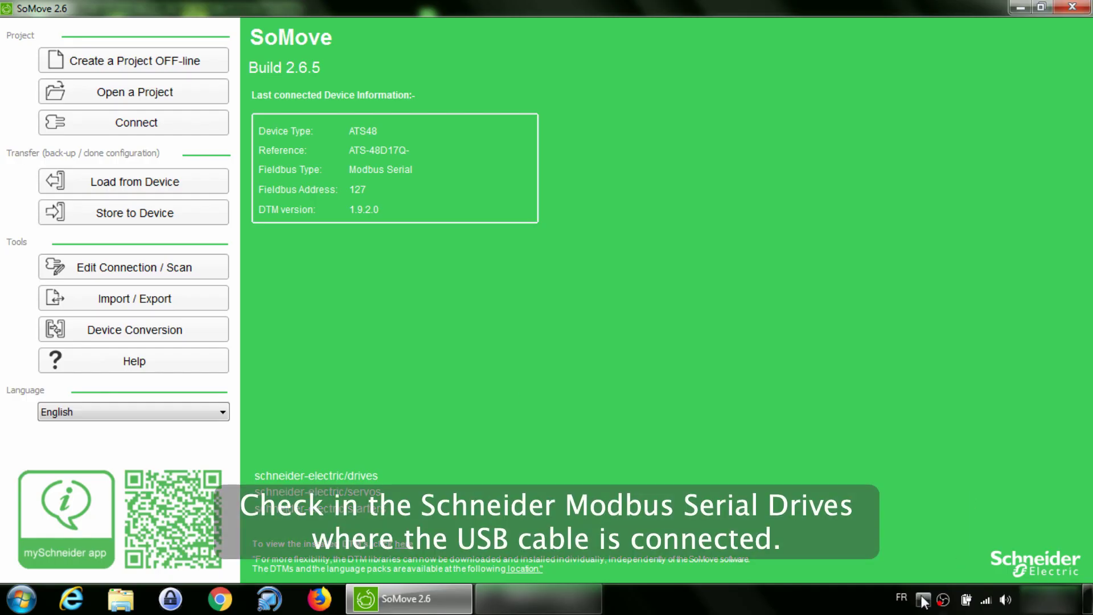
Step: Set the Schneider Modbus serial driver's COM port to COM3 (TSXCUSB485) from the system tray
left_click(923, 601)
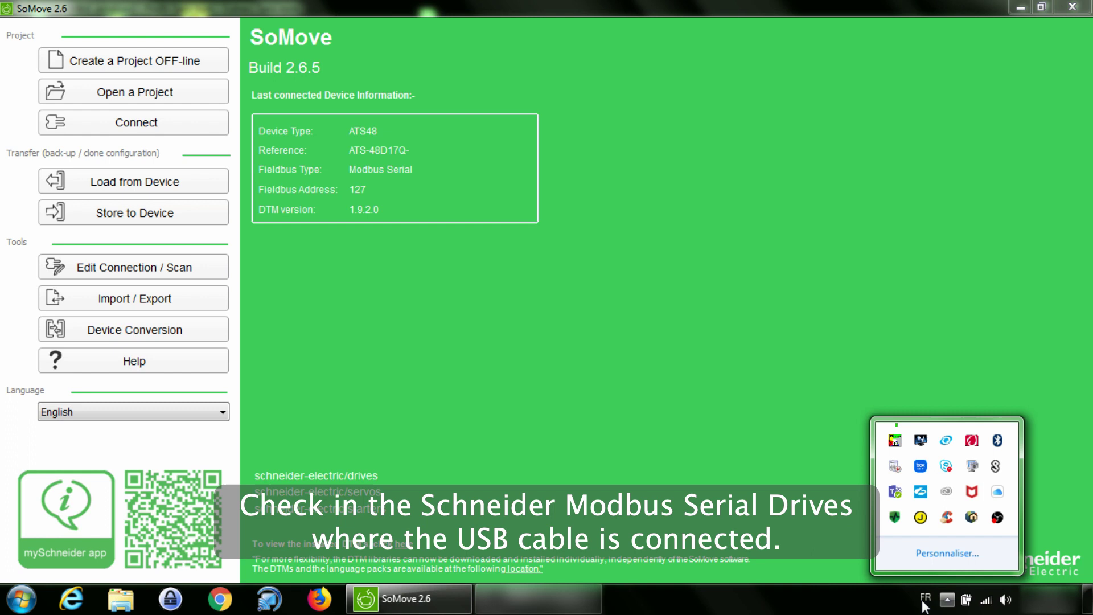
double_click(895, 441)
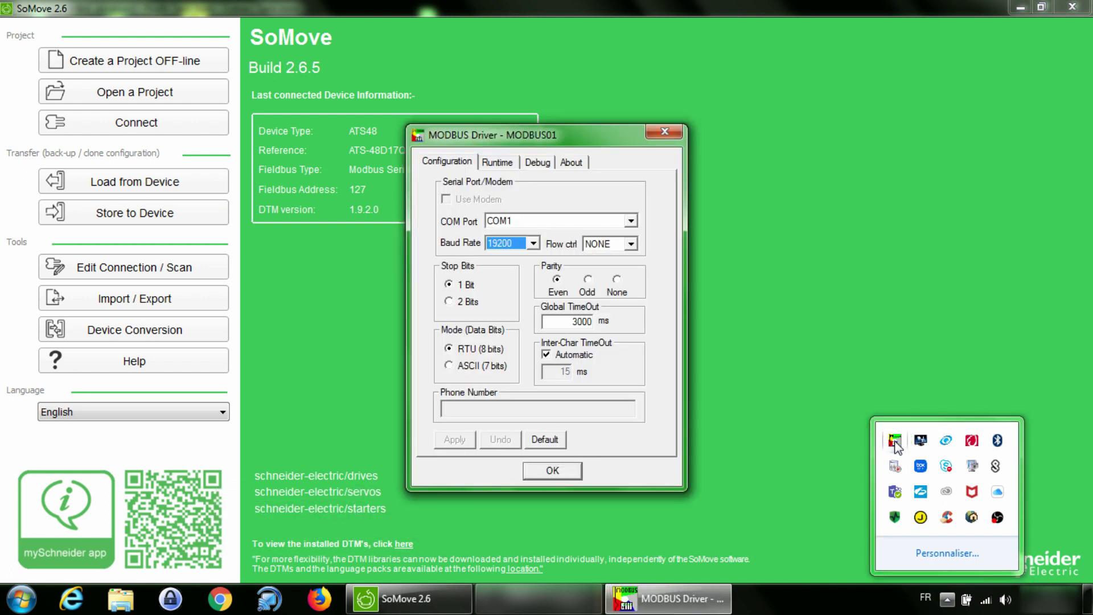
left_click(584, 219)
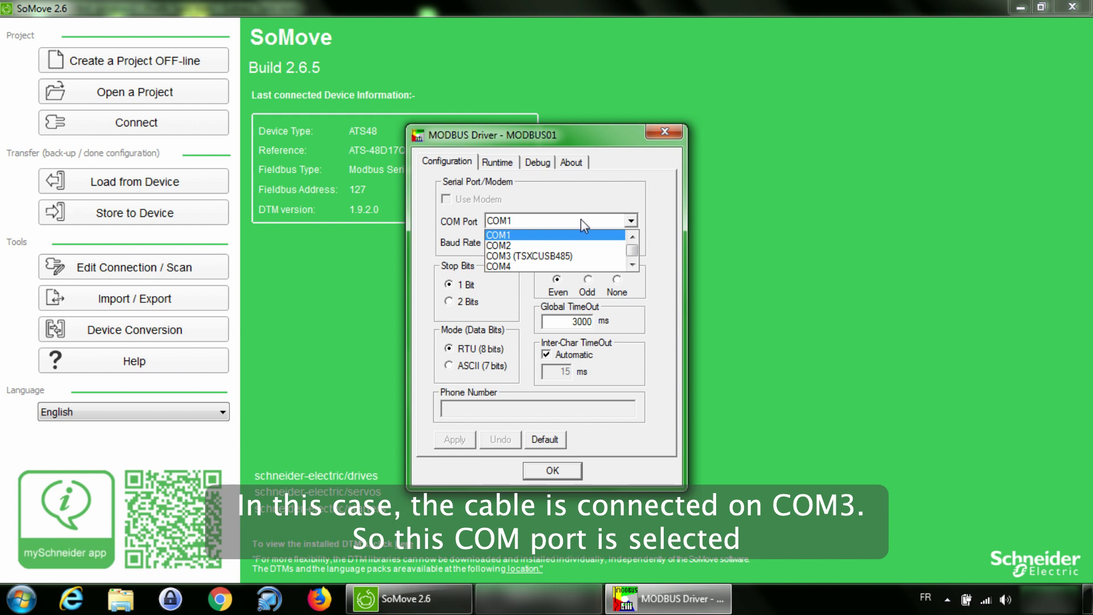
left_click(576, 256)
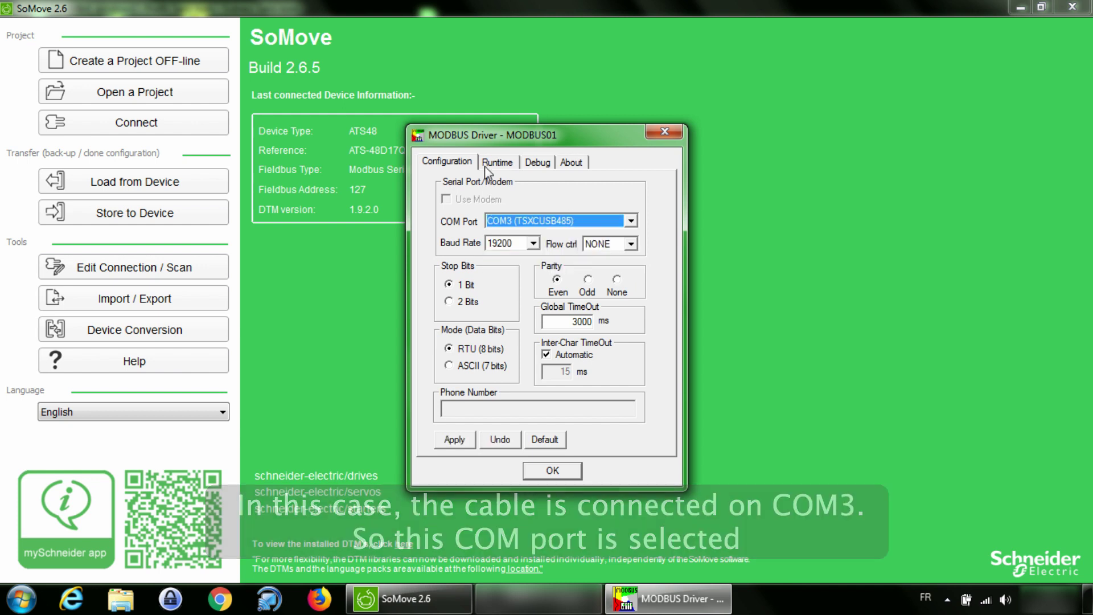
left_click(546, 470)
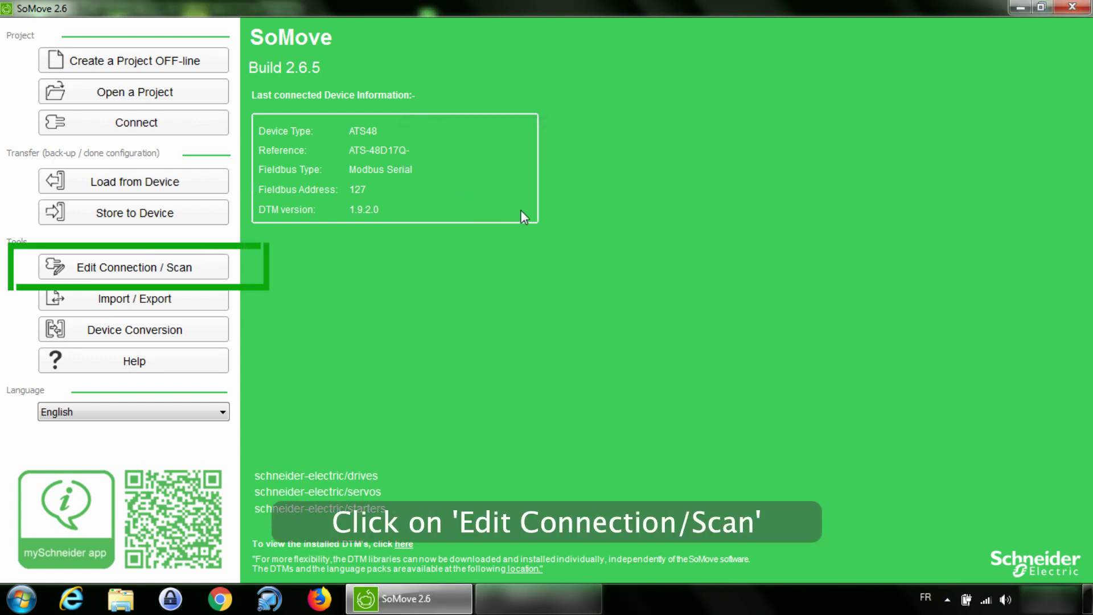
Step: Open Edit Connection / Scan and run Scan Network on Modbus Serial COM3
left_click(157, 268)
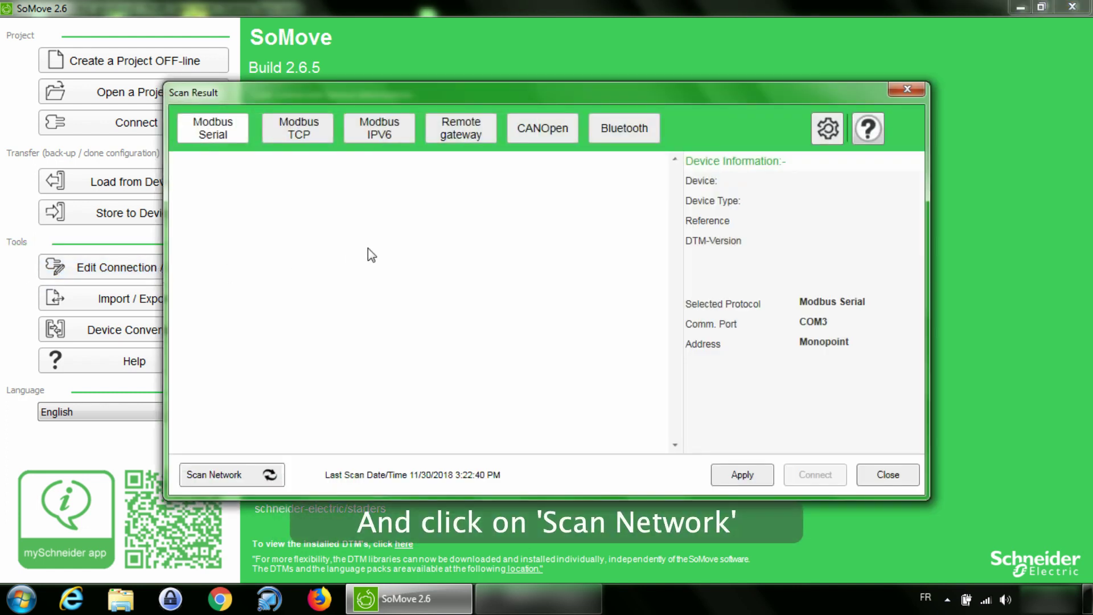
left_click(232, 477)
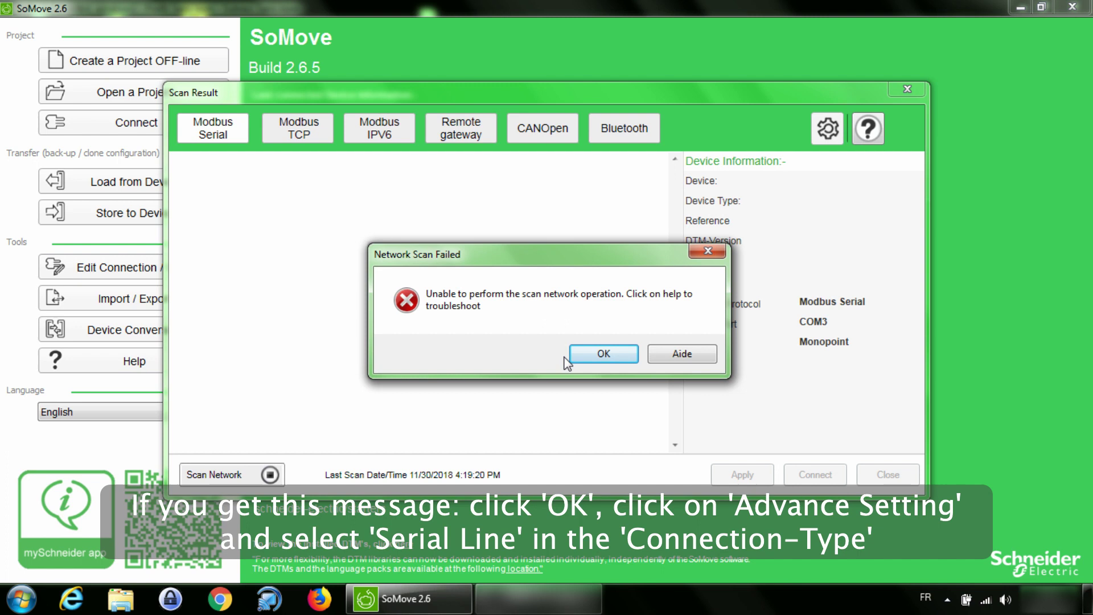
Step: Dismiss the scan error and set Advanced Settings to Serial Line on COM3 (TSX C USB 485)
left_click(594, 355)
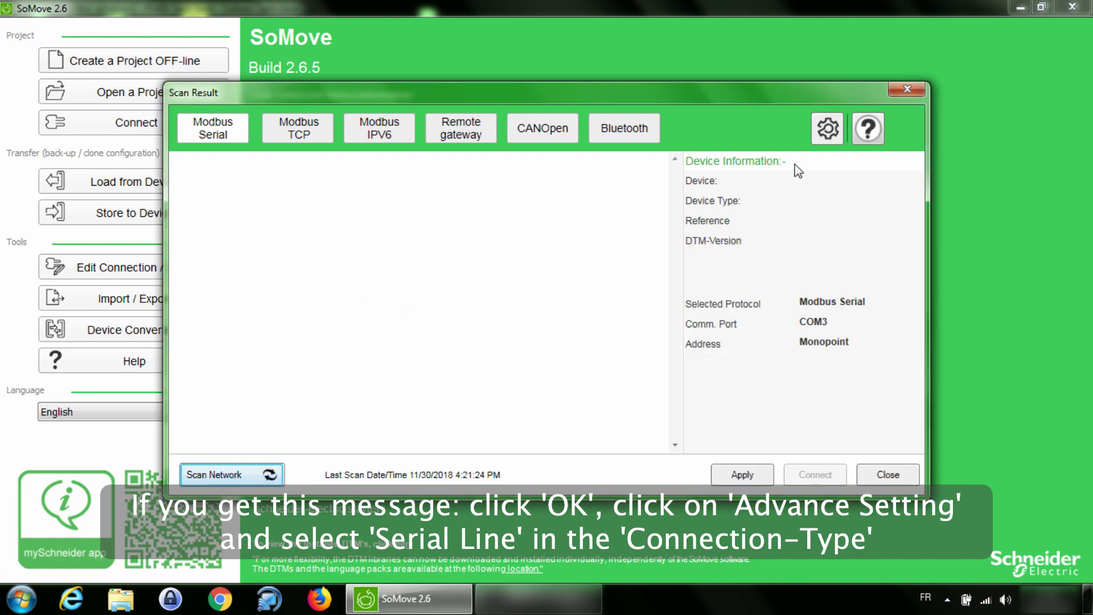
left_click(822, 140)
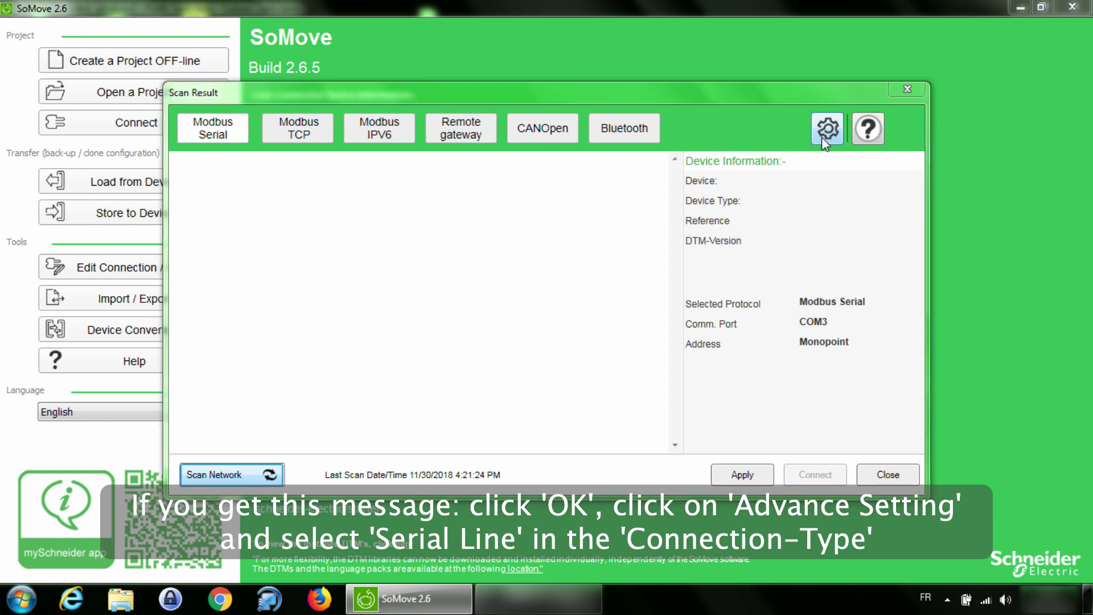
left_click(405, 166)
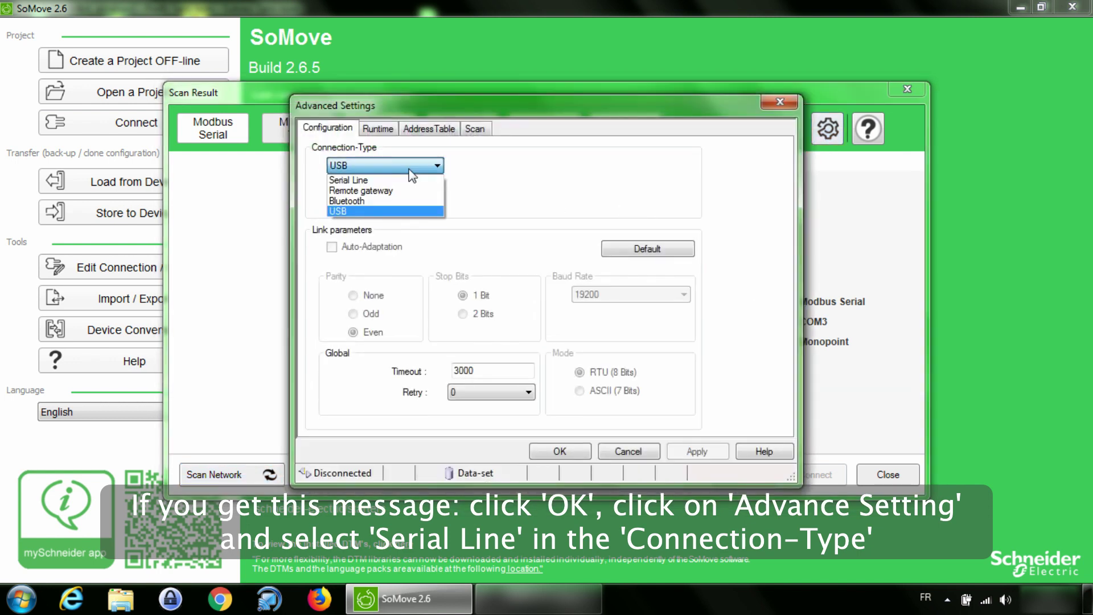
left_click(371, 180)
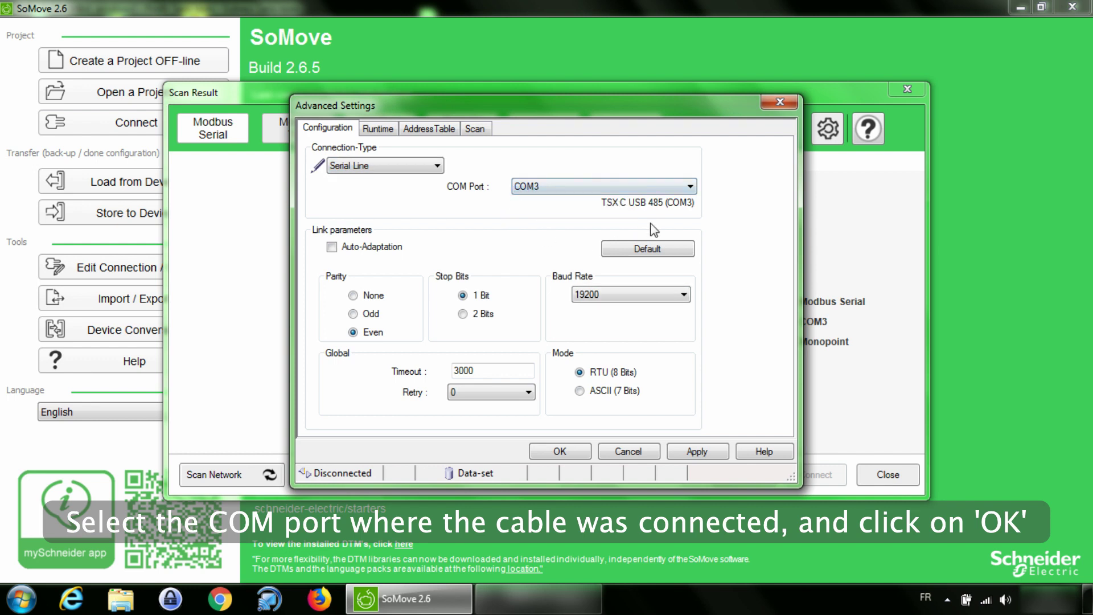
left_click(624, 189)
left_click(625, 201)
left_click(559, 451)
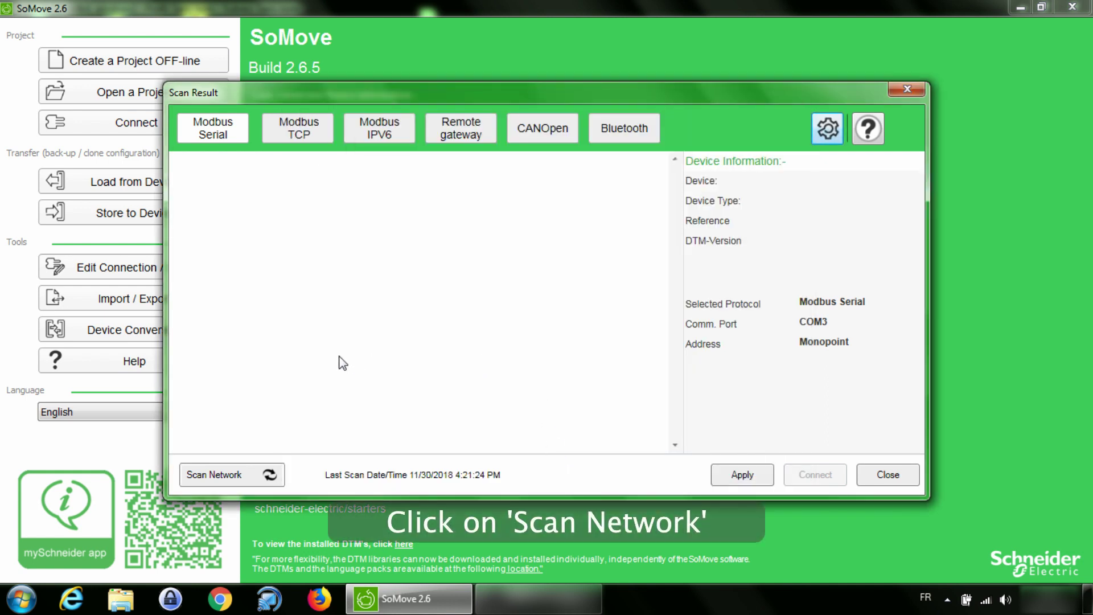
Step: Rescan, open the found ATS48 soft starter, accept the DANGER warning and acknowledge Command Mode
left_click(238, 475)
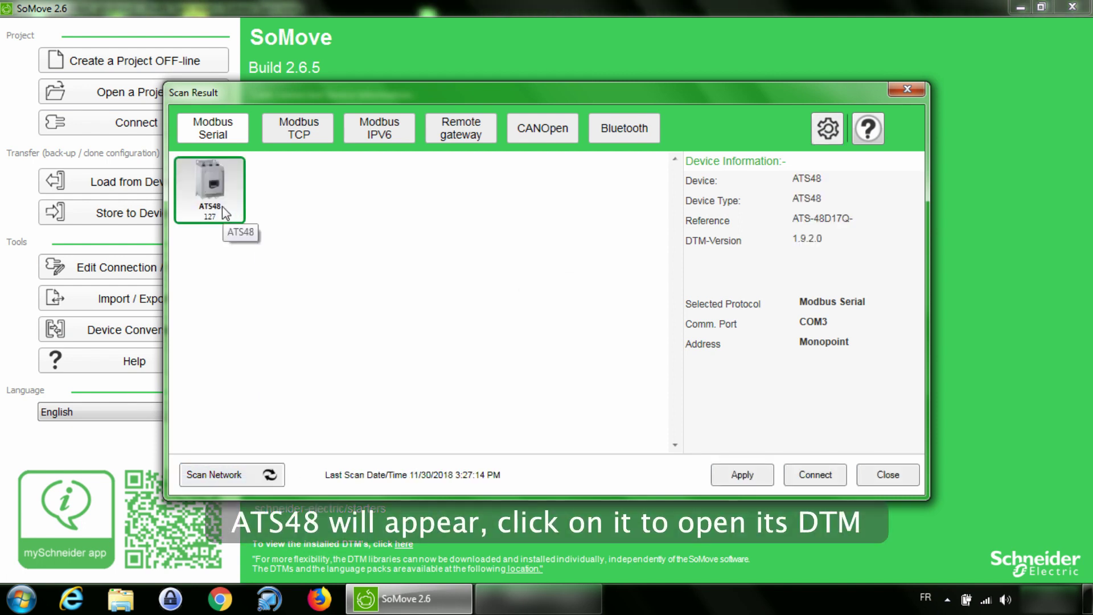
double_click(222, 206)
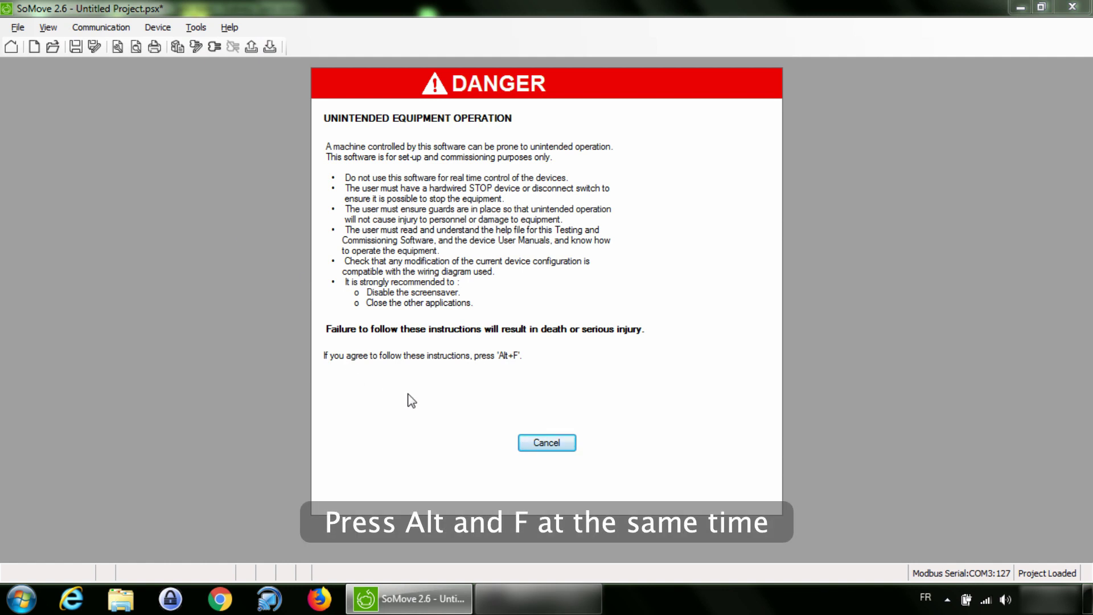
key("alt+f")
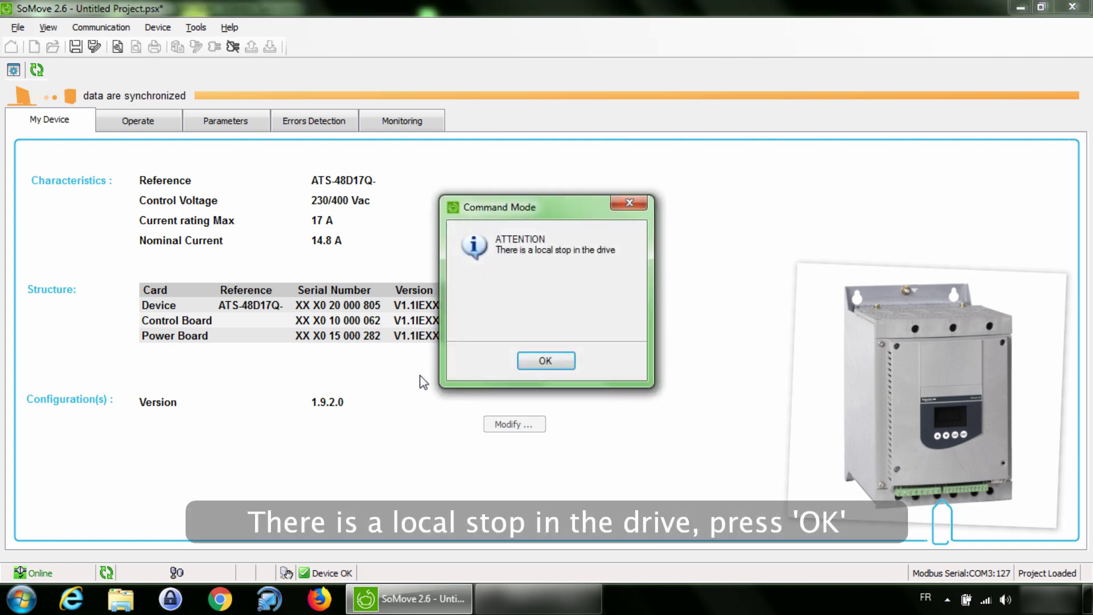
left_click(552, 366)
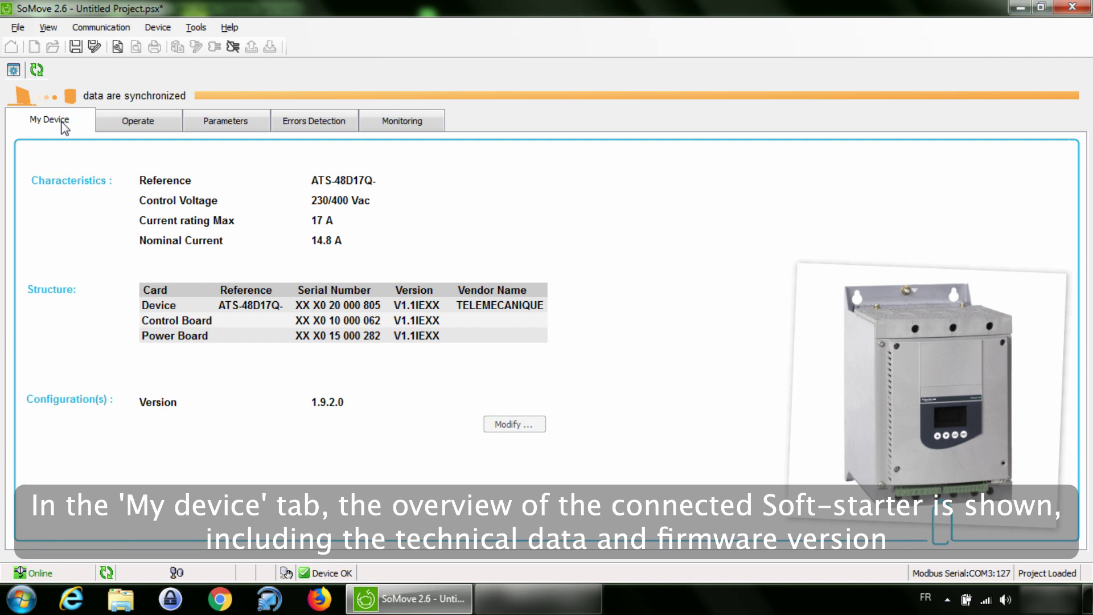
Step: Switch to the Operate tab to see live values, 14.8 A nominal current and I/O states
left_click(122, 122)
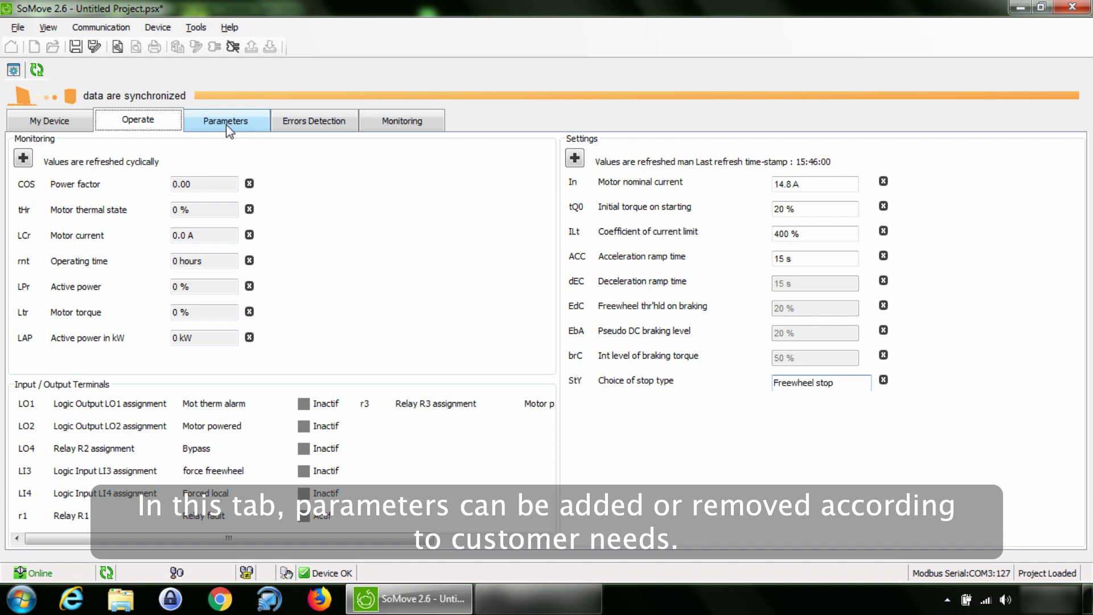
Step: Open the Parameters tab and expand the Settings group to list its nine parameters
left_click(227, 125)
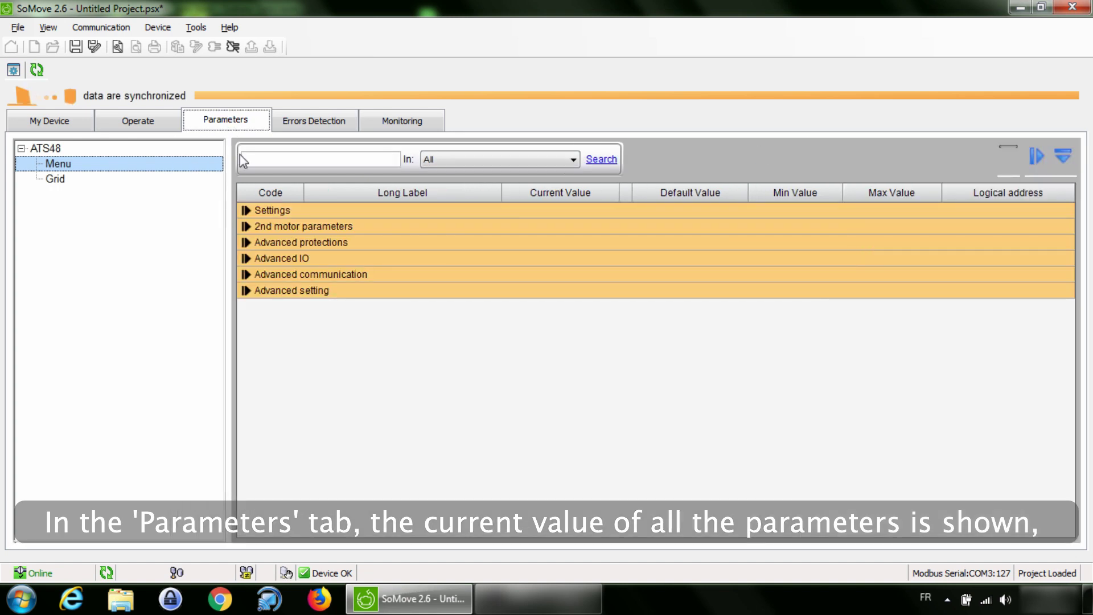
left_click(246, 211)
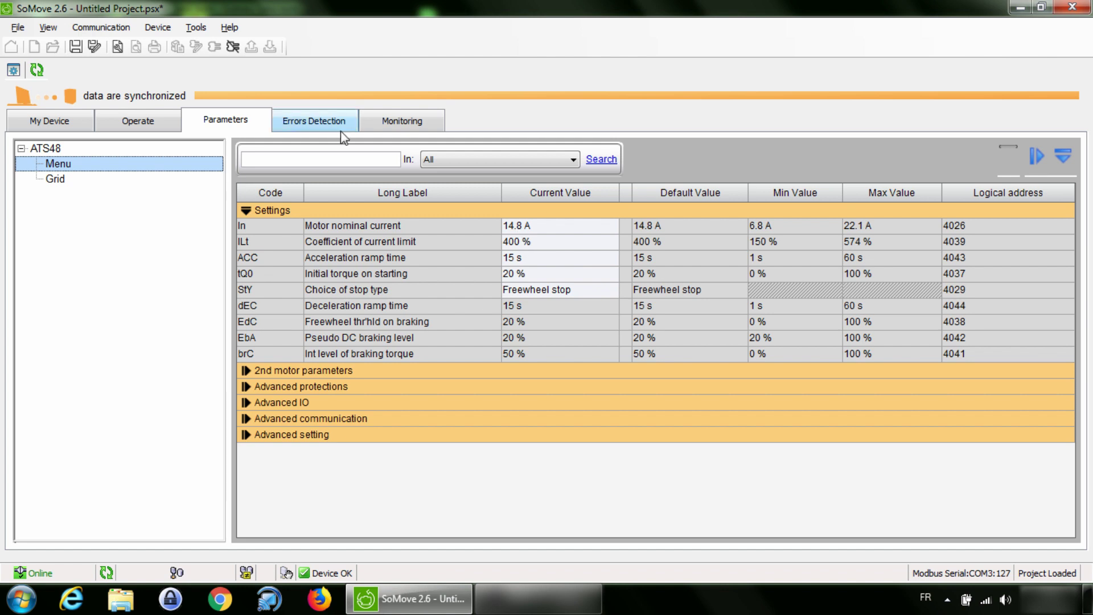
left_click(229, 28)
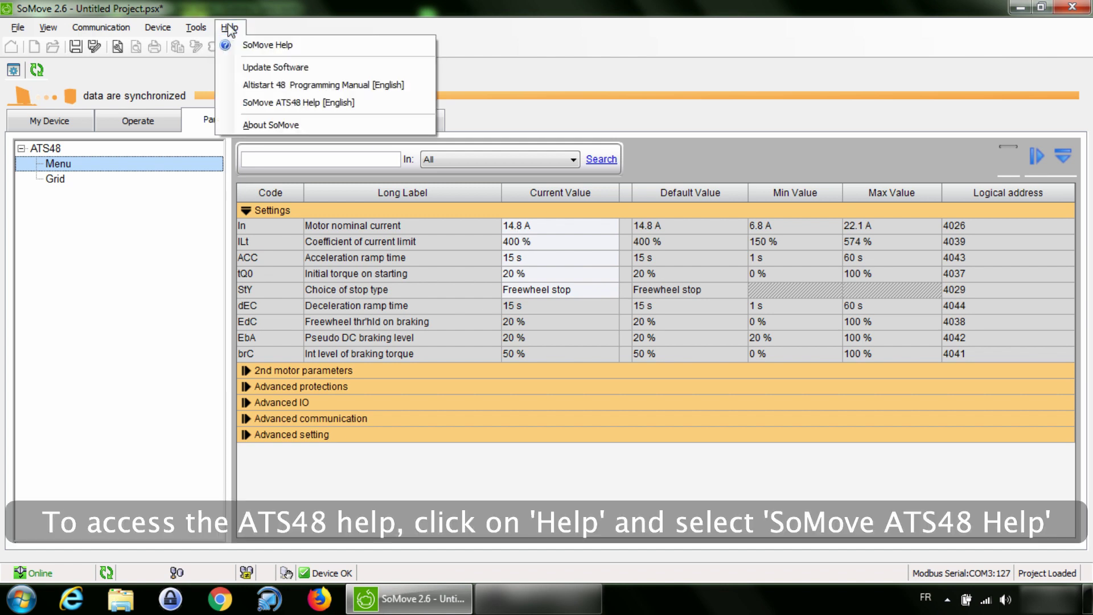
left_click(268, 103)
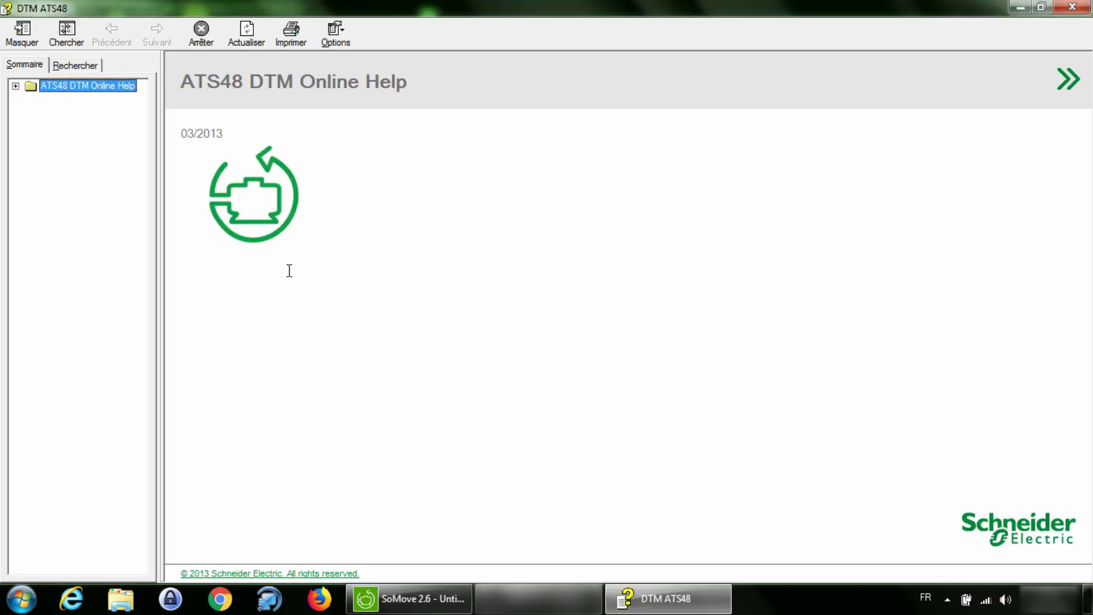
left_click(16, 86)
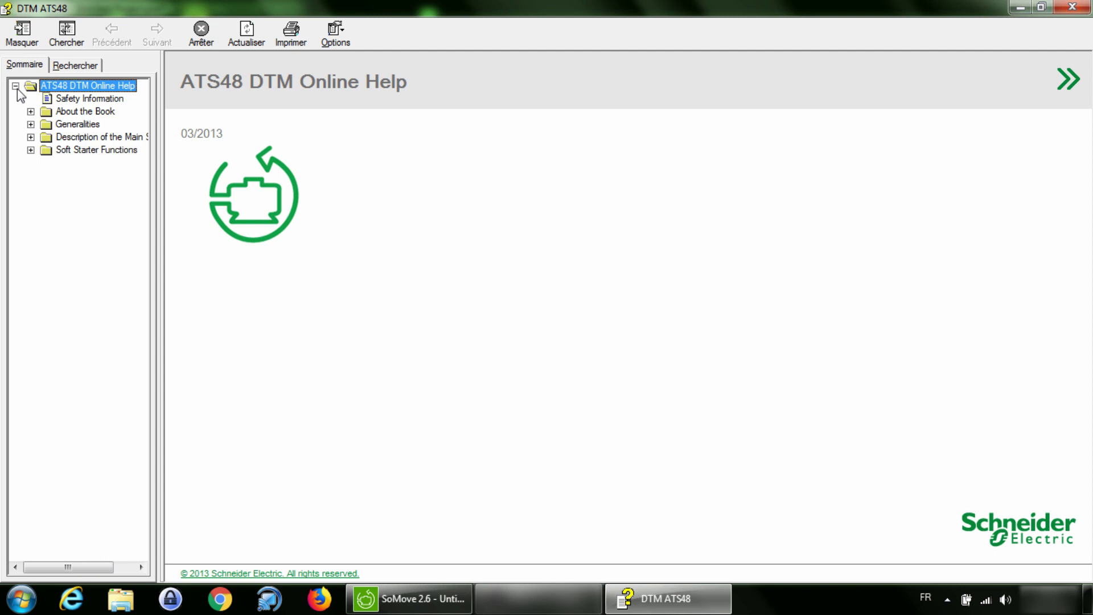
left_click(31, 125)
left_click(46, 137)
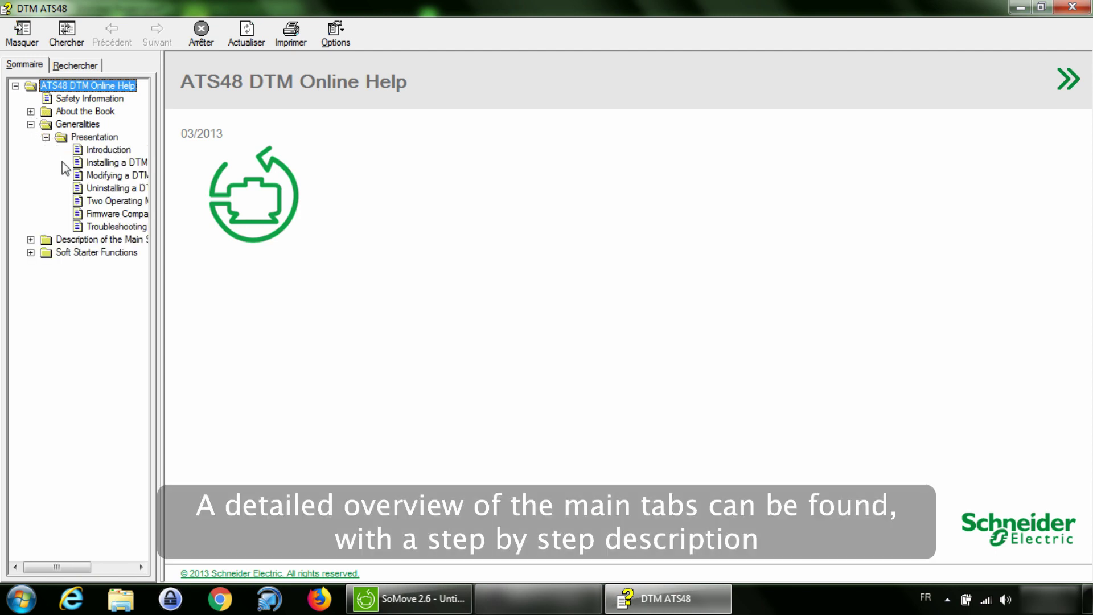
left_click(98, 151)
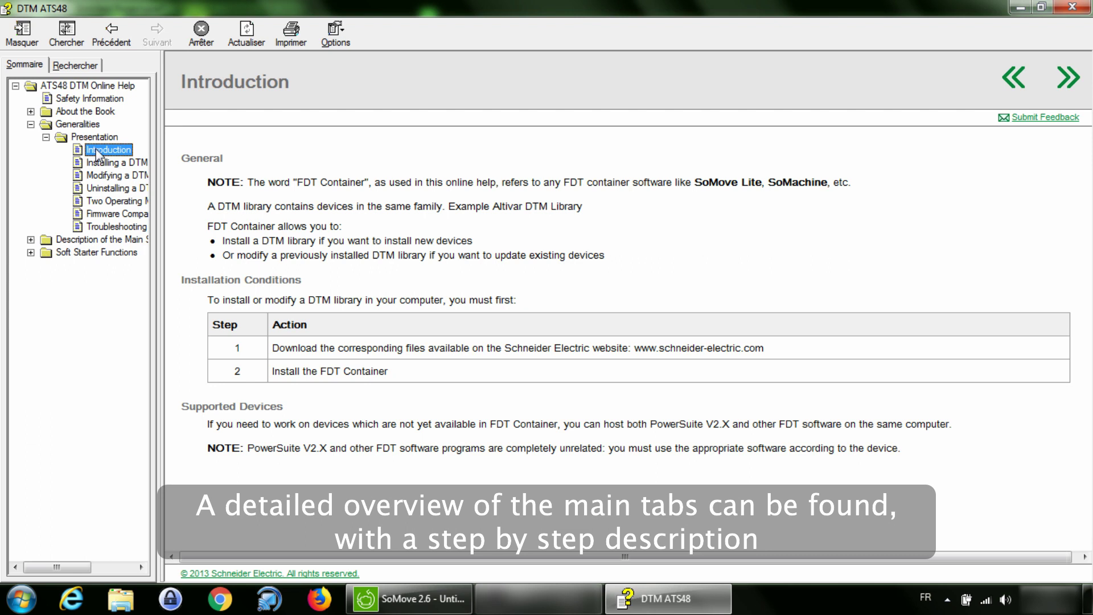
left_click(46, 138)
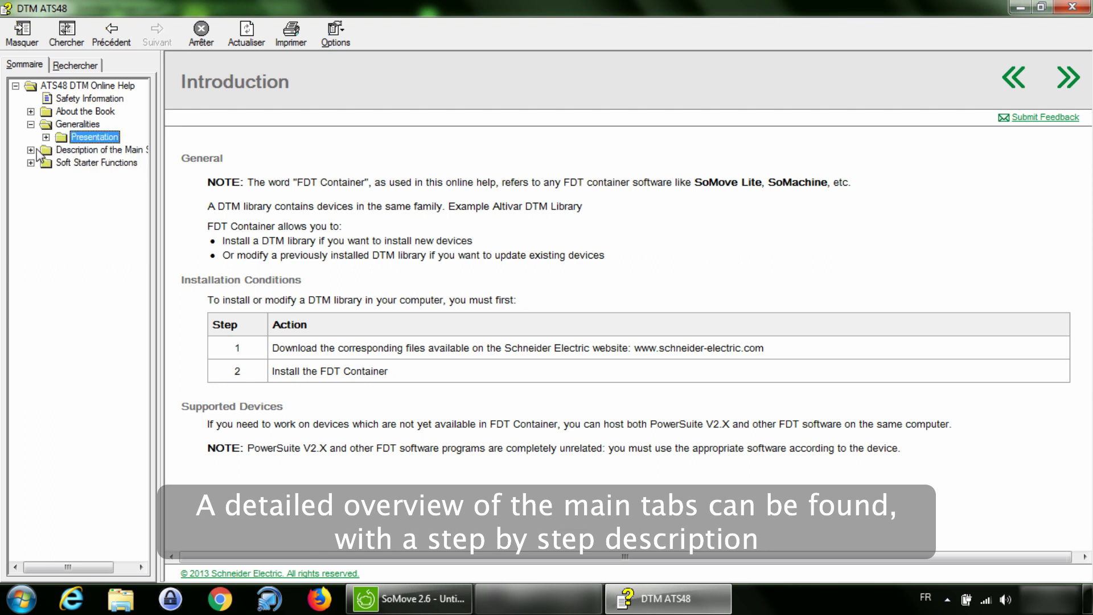
left_click(31, 150)
left_click(46, 163)
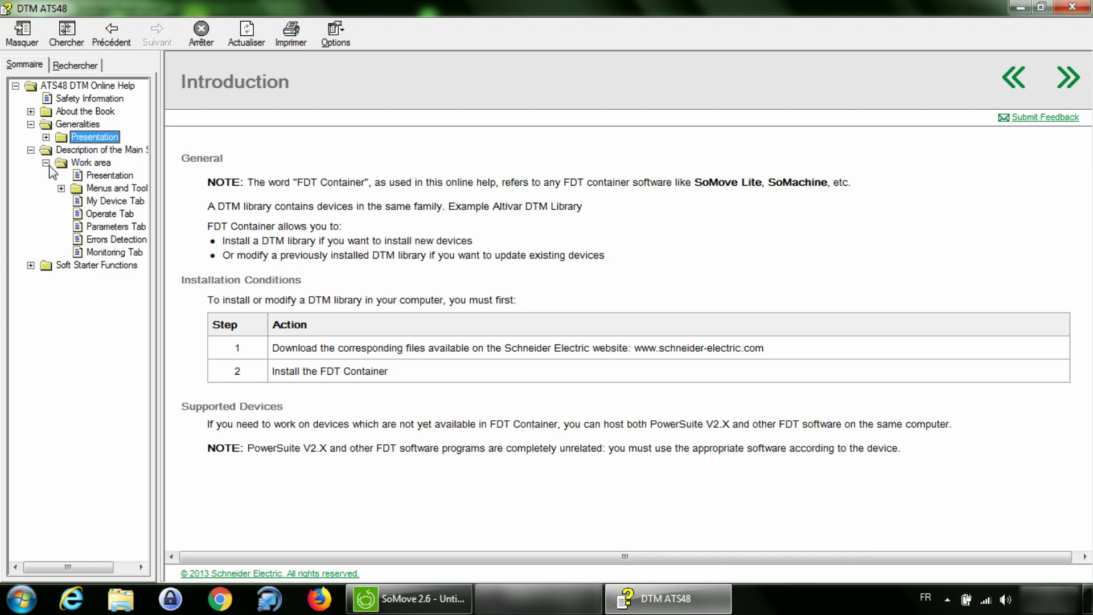
left_click(100, 176)
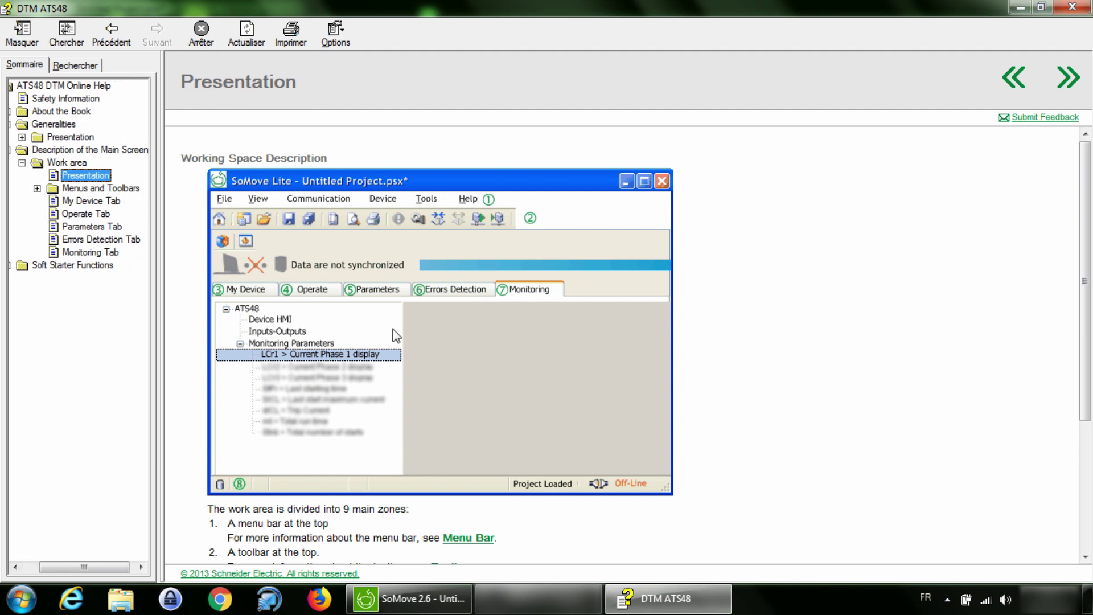
left_click(1073, 8)
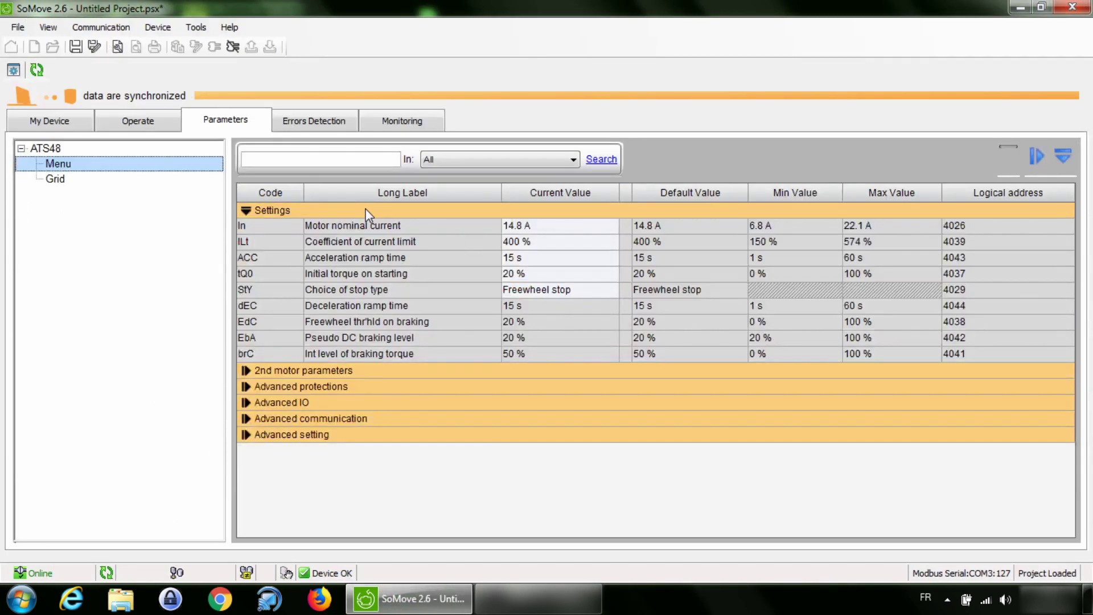
Step: Open the Altistart 48 Programming Manual [English] from Help and scroll to its cover page
left_click(222, 27)
left_click(260, 82)
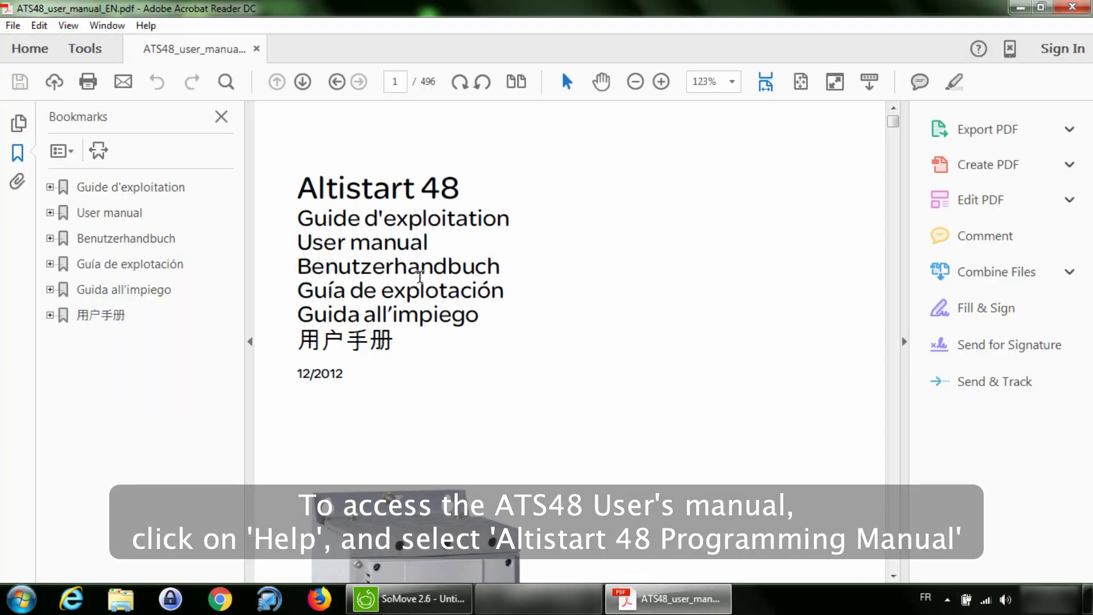
scroll(423, 284, "down", 2)
scroll(422, 284, "down", 3)
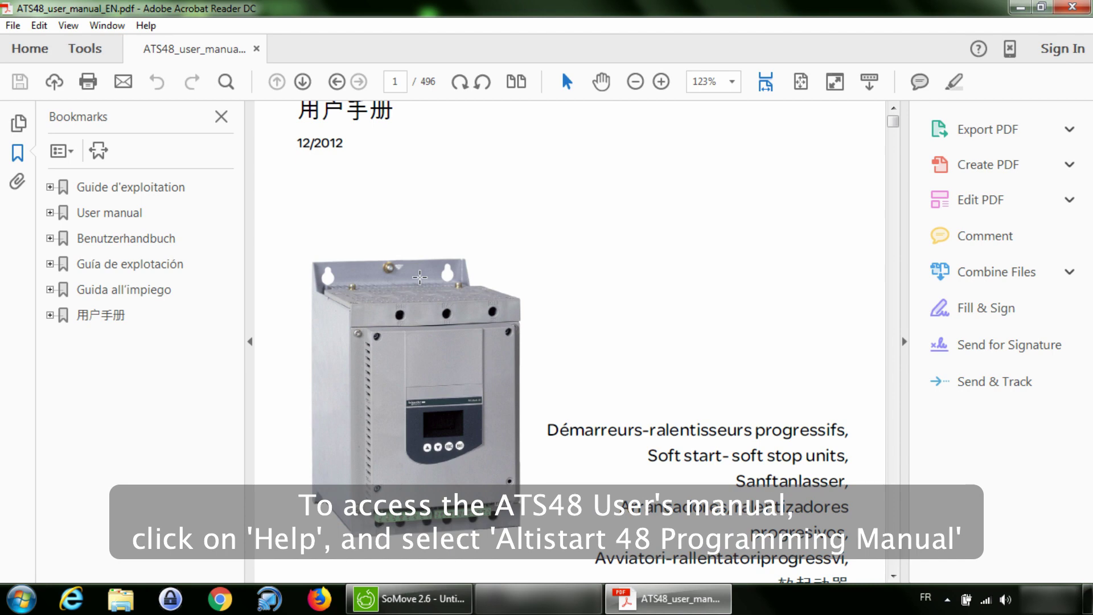